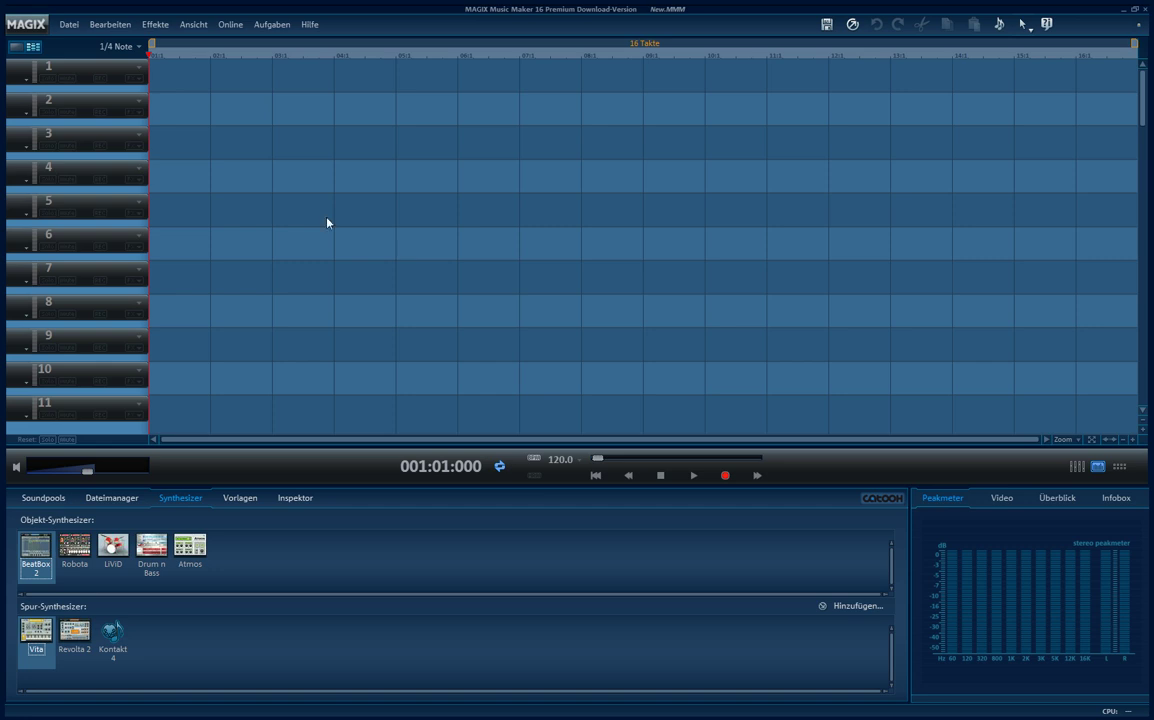
- Add a BeatBox 2 drum object to track 1 and extend both the object and the playback range to 16 bars
{"action": "double_click", "coordinate": [36, 548]}
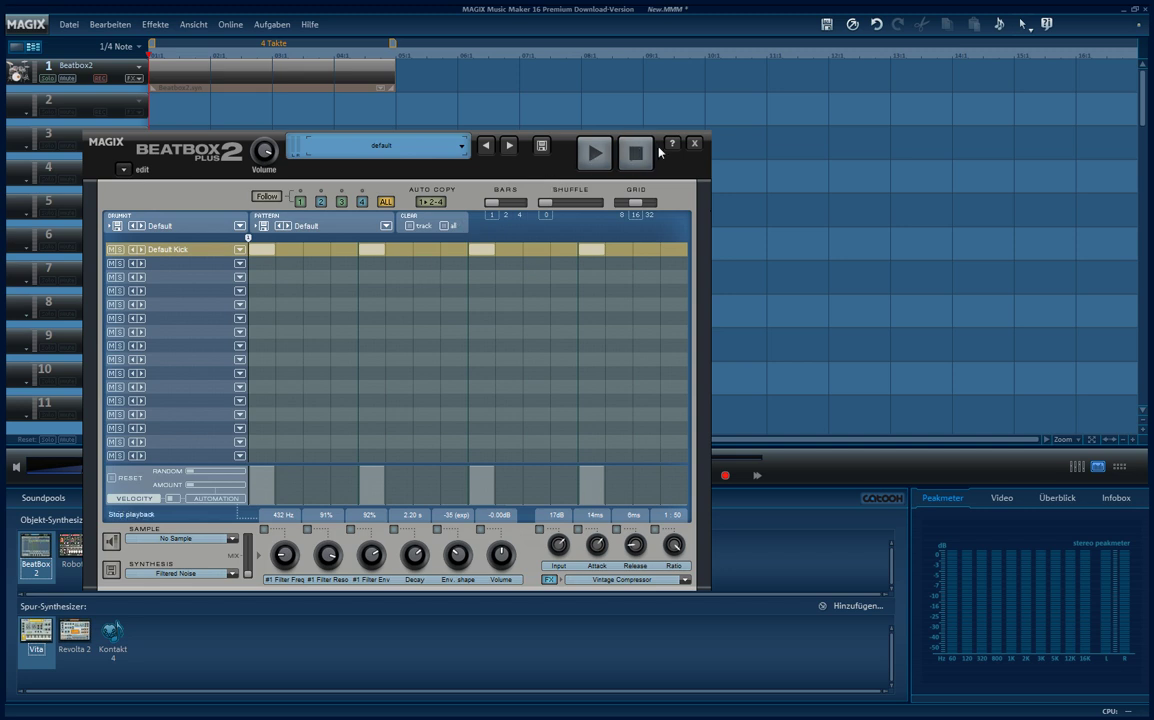
{"action": "left_click", "coordinate": [696, 146]}
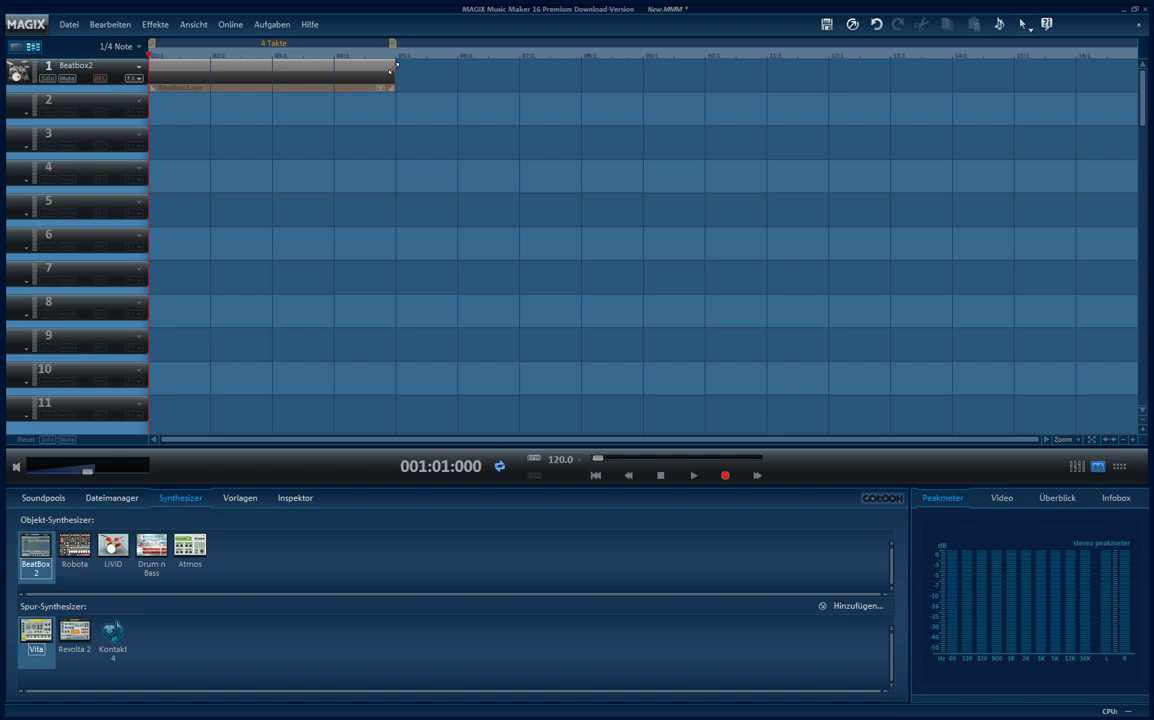
{"action": "left_click_drag", "start_coordinate": [393, 64], "coordinate": [1130, 75]}
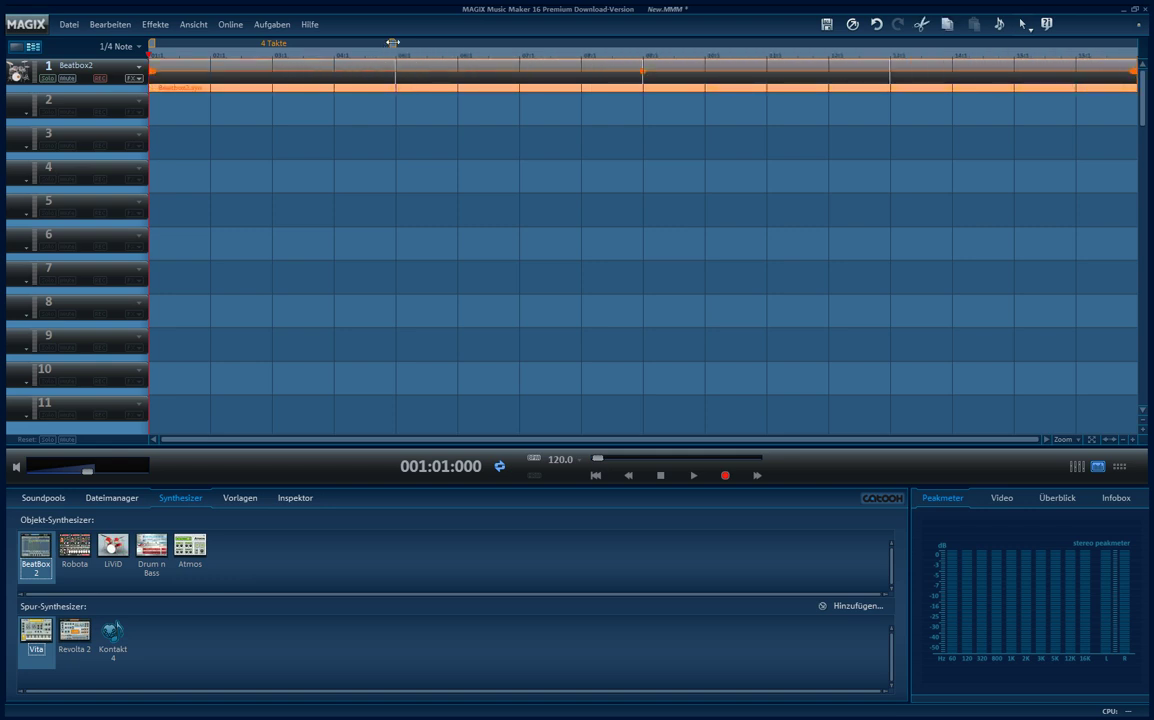
{"action": "left_click_drag", "start_coordinate": [392, 43], "coordinate": [1030, 43]}
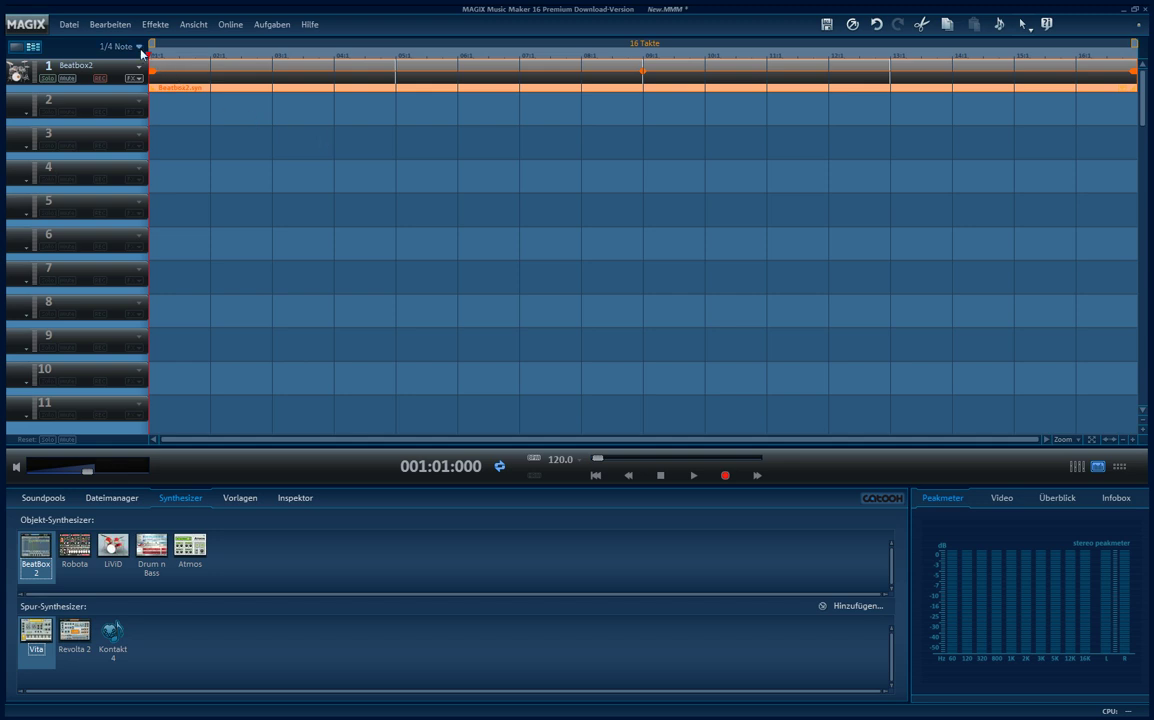
- Open the audio recording settings and choose the USB PnP Sound Device microphone as the audio driver
{"action": "left_click", "coordinate": [114, 26]}
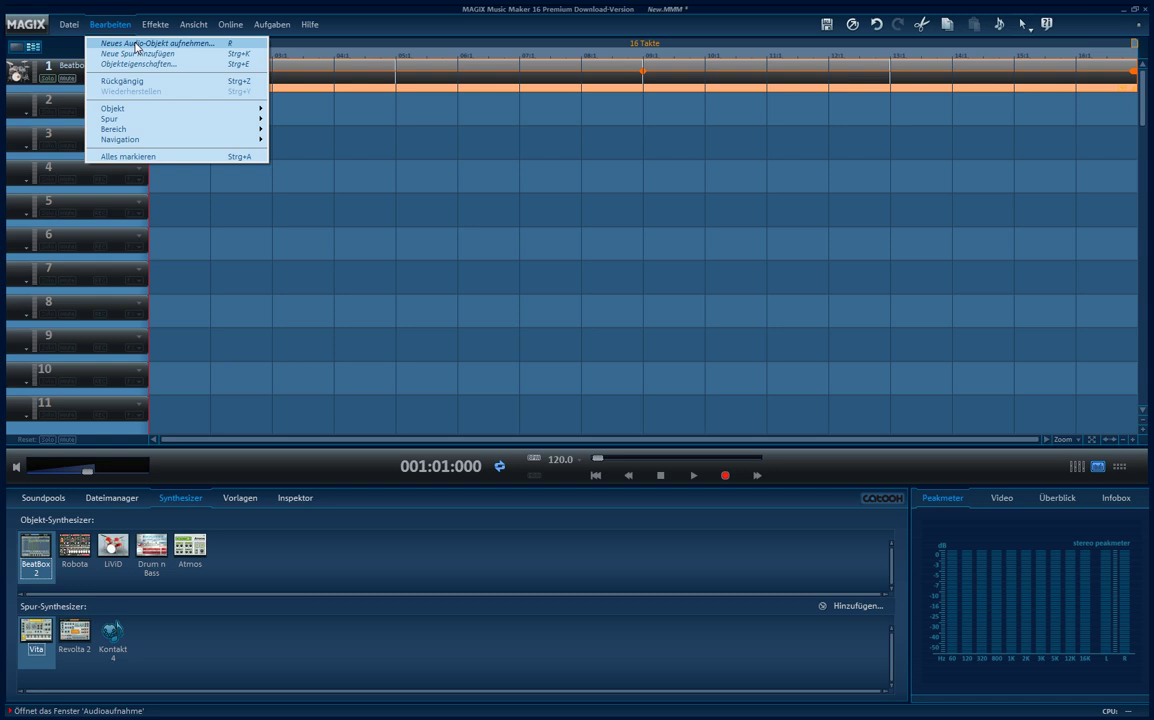
{"action": "left_click", "coordinate": [720, 328]}
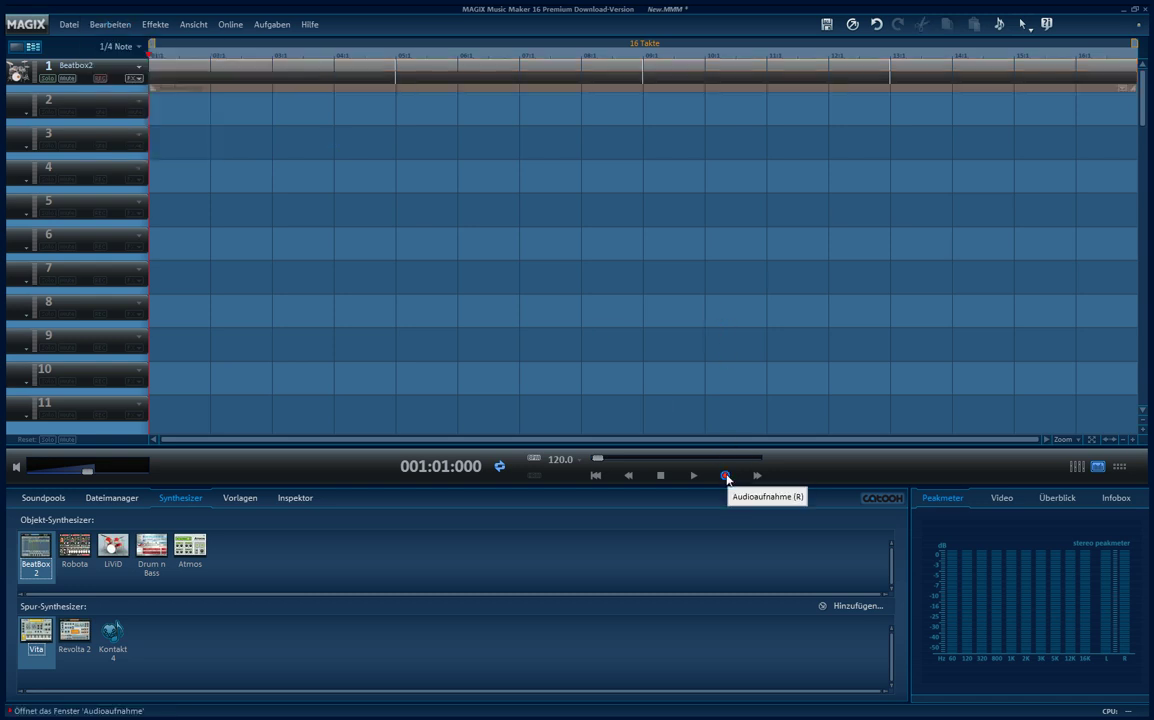
{"action": "left_click", "coordinate": [726, 476]}
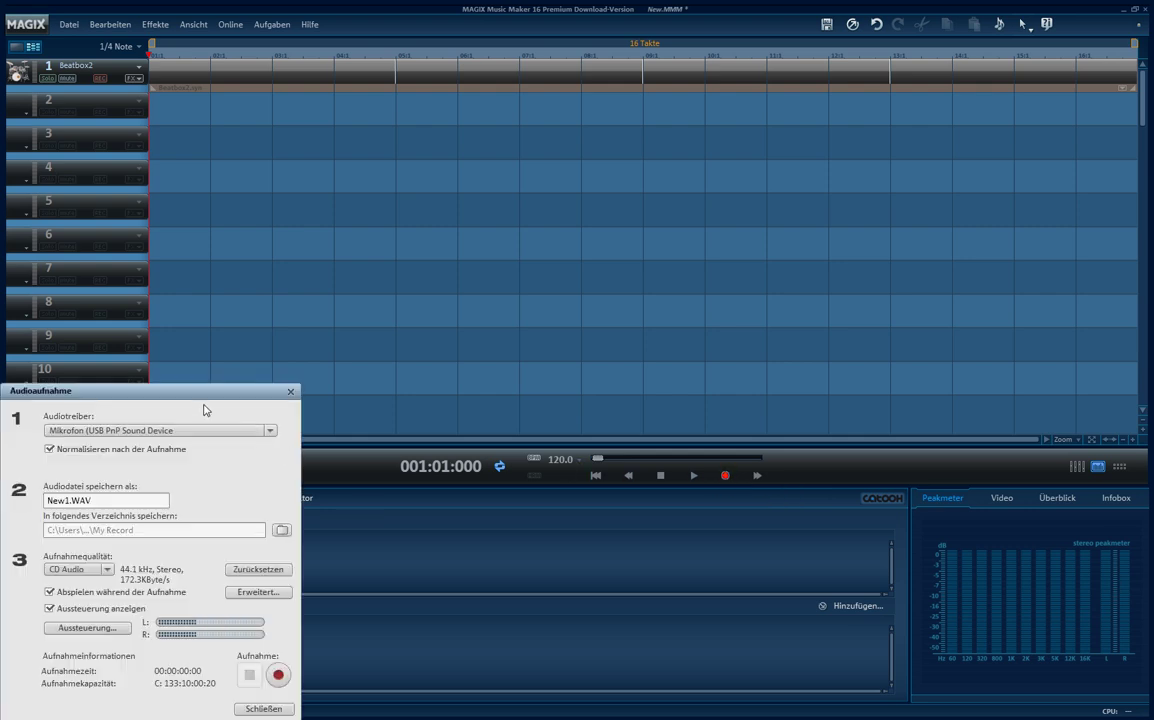
{"action": "left_click_drag", "start_coordinate": [205, 449], "coordinate": [702, 111]}
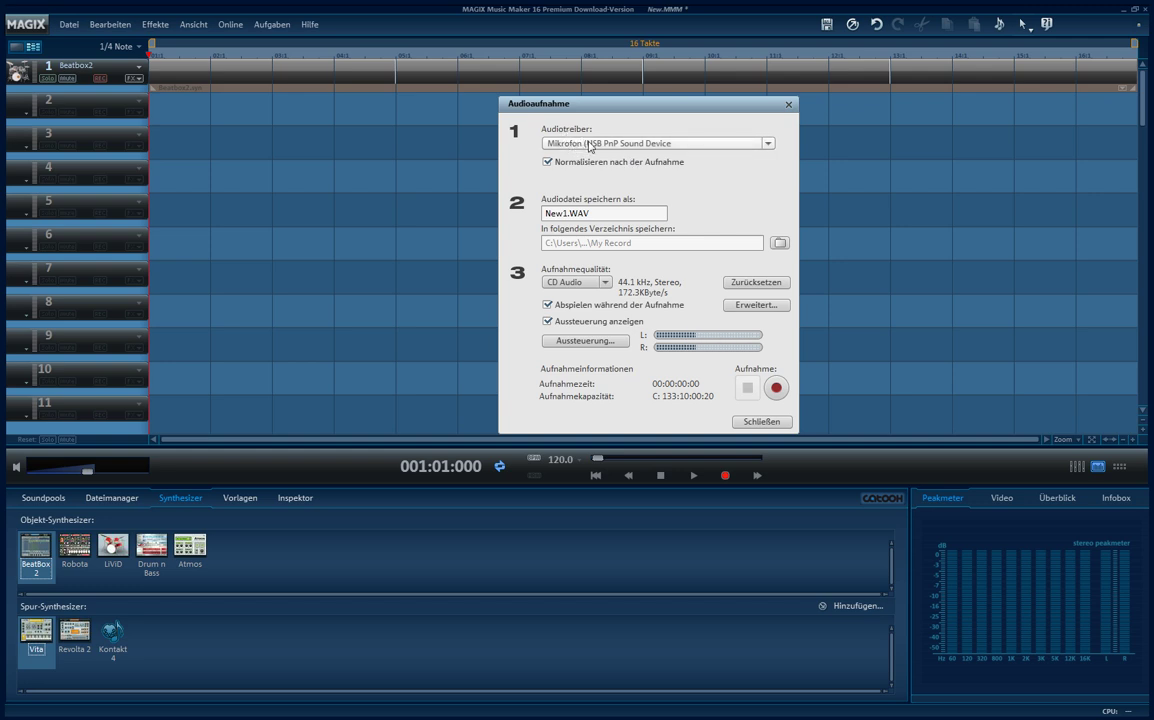
{"action": "left_click", "coordinate": [768, 144]}
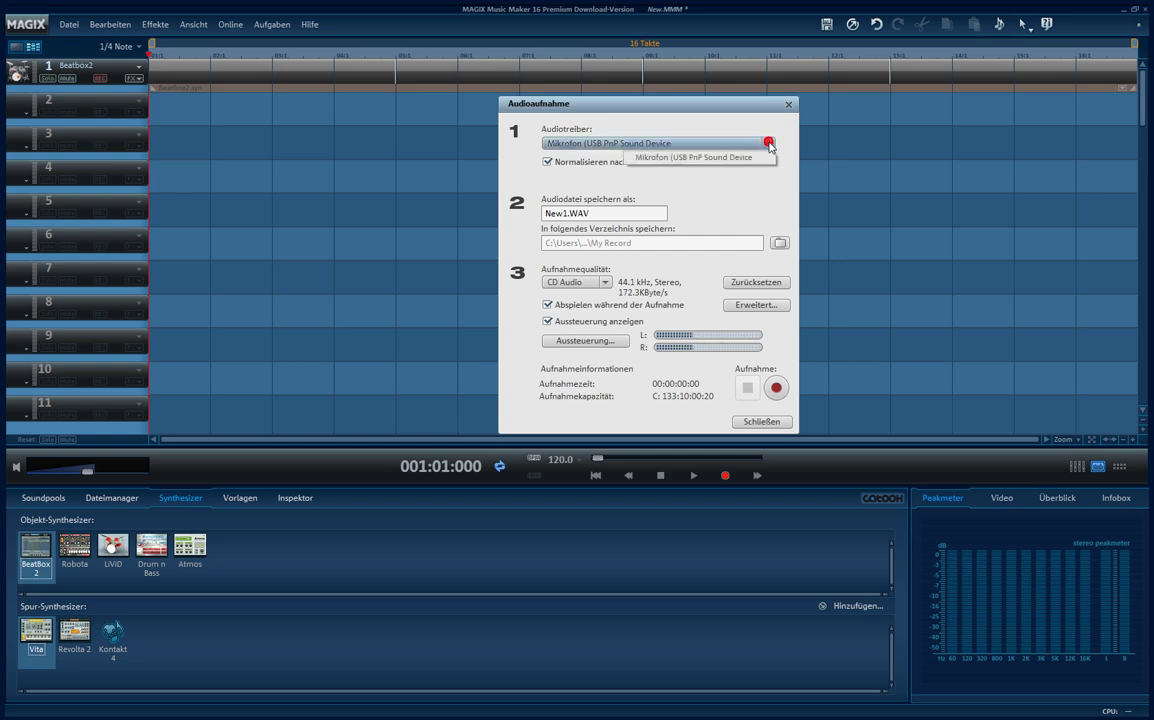
{"action": "left_click", "coordinate": [768, 160]}
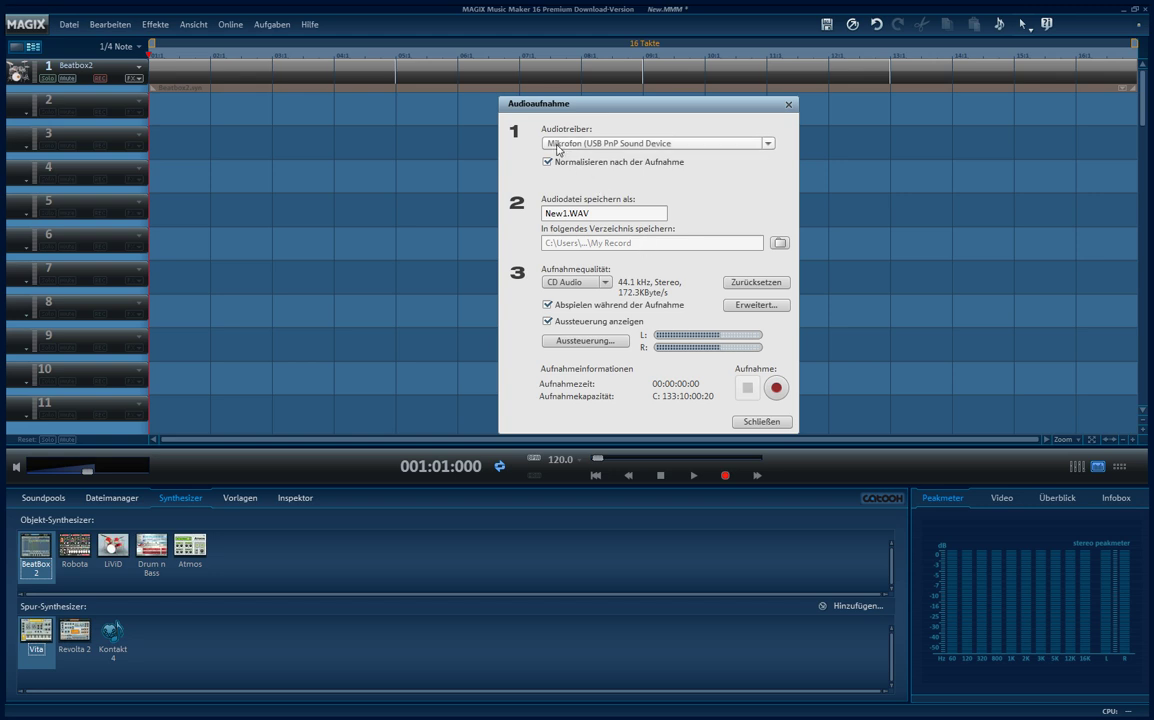
{"action": "left_click", "coordinate": [765, 143]}
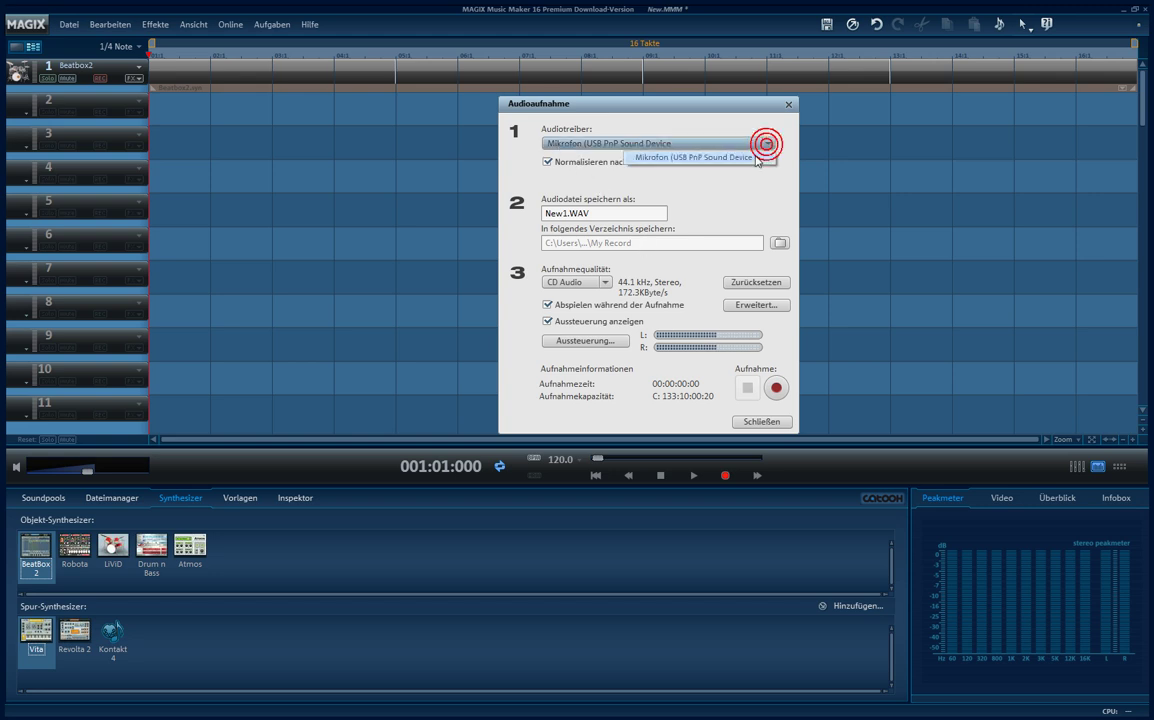
{"action": "left_click", "coordinate": [722, 158]}
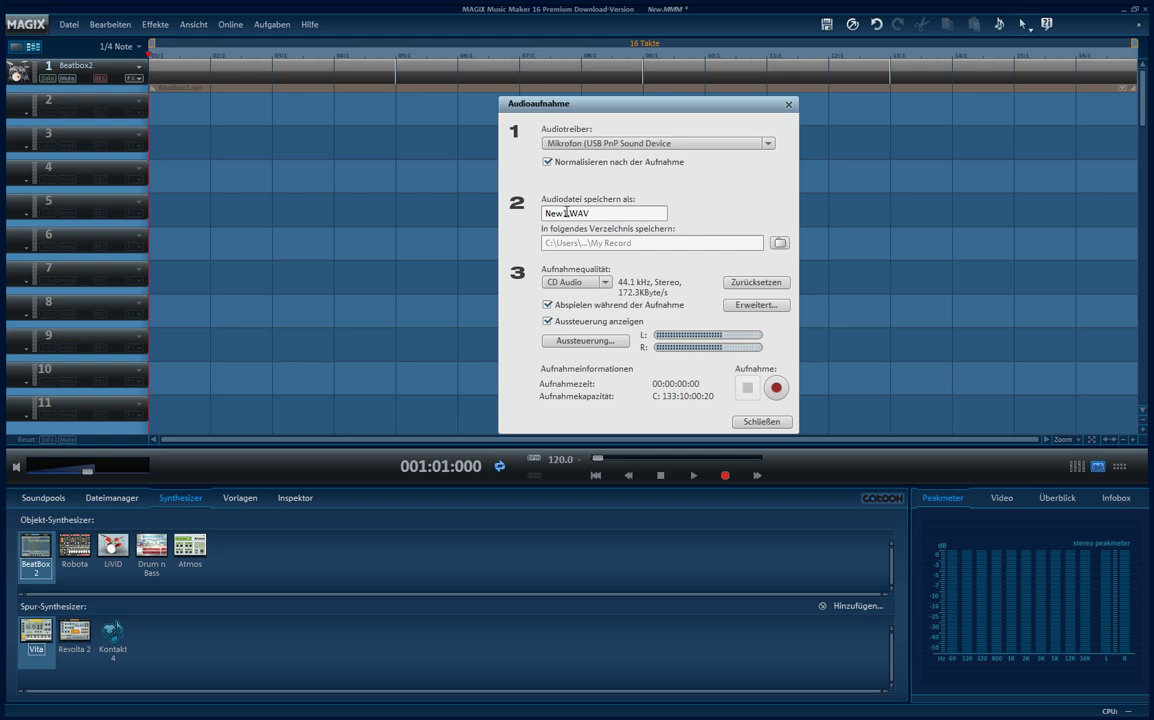
- Name the recording file Guitar.WAV and check its save folder, keeping the My Record directory
{"action": "left_click_drag", "start_coordinate": [567, 212], "coordinate": [545, 213]}
{"action": "type", "text": "Guitar"}
{"action": "left_click", "coordinate": [599, 212]}
{"action": "left_click", "coordinate": [779, 245]}
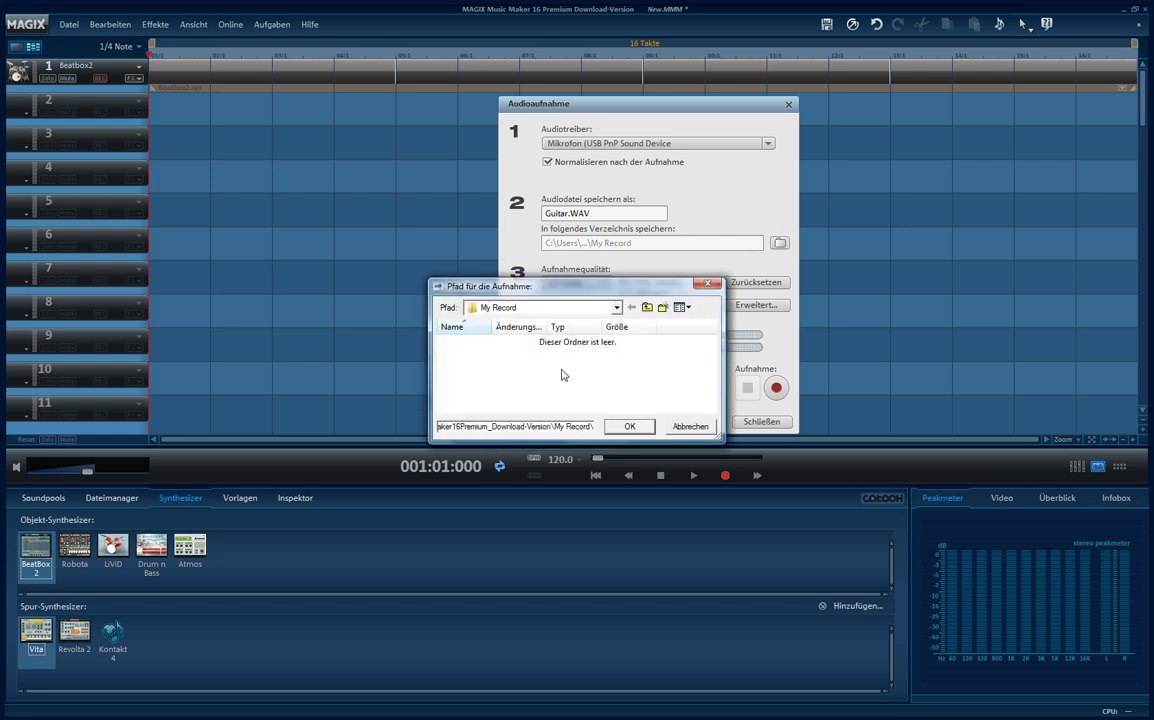
{"action": "left_click", "coordinate": [690, 427]}
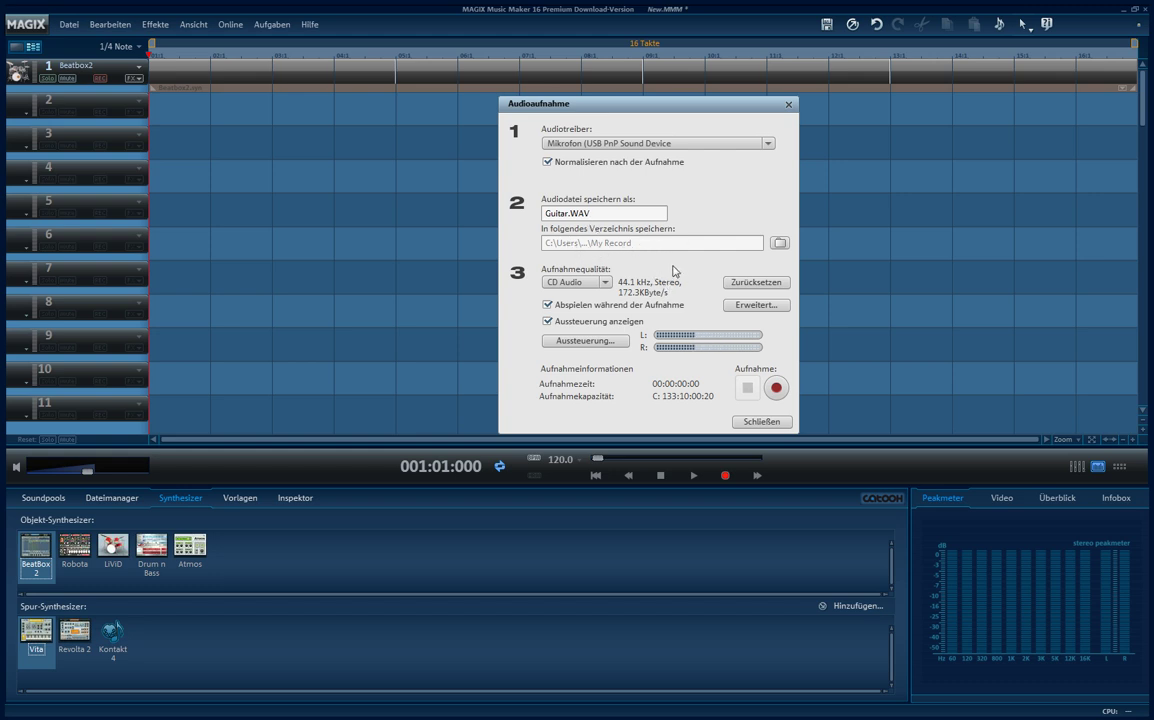
- Inspect the recording quality presets without changing CD Audio, and toggle playback during recording off and back on
{"action": "left_click", "coordinate": [605, 283]}
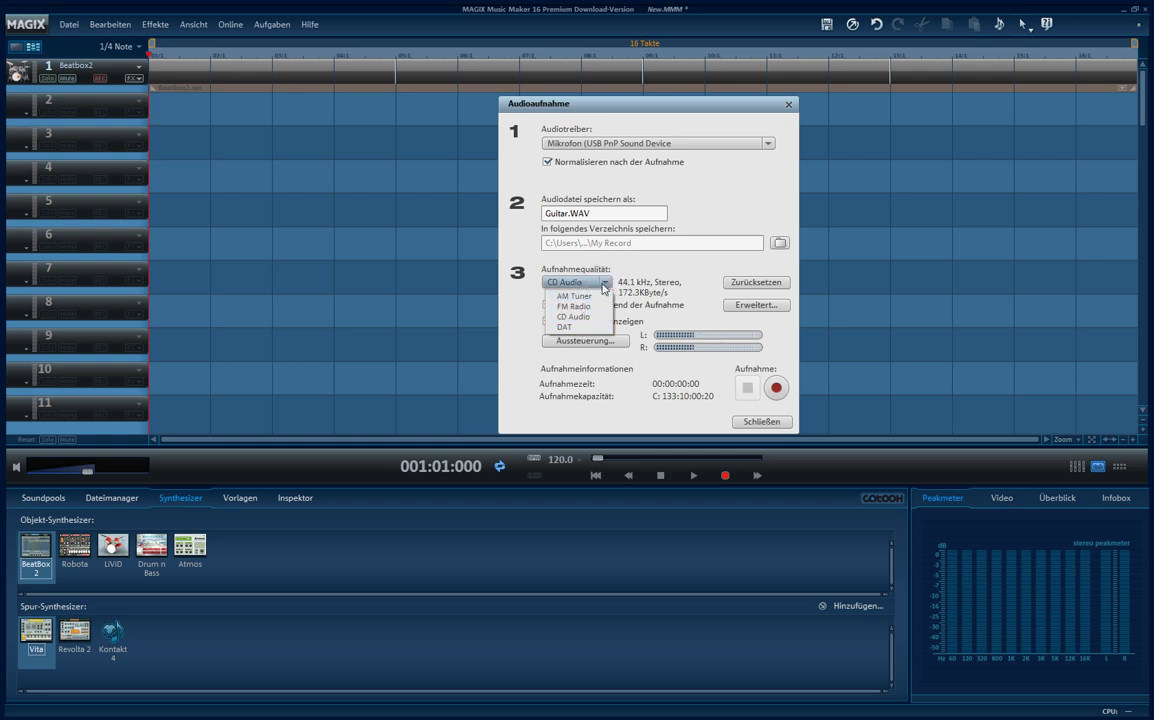
{"action": "left_click", "coordinate": [598, 283]}
{"action": "left_click", "coordinate": [598, 283]}
{"action": "left_click", "coordinate": [590, 245]}
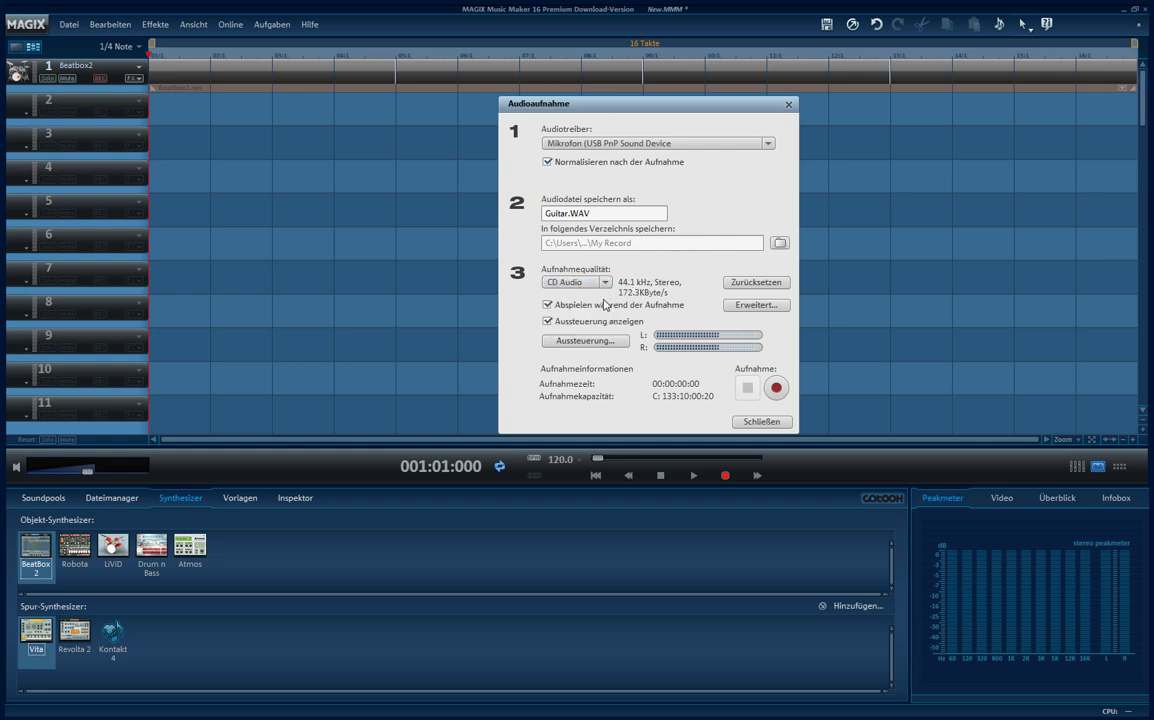
{"action": "left_click", "coordinate": [547, 305]}
{"action": "left_click", "coordinate": [548, 306]}
{"action": "left_click", "coordinate": [547, 304]}
{"action": "left_click", "coordinate": [547, 305]}
- Try automatic volume ducking in the advanced recording settings, and leave it and mono recording switched off
{"action": "left_click", "coordinate": [748, 306]}
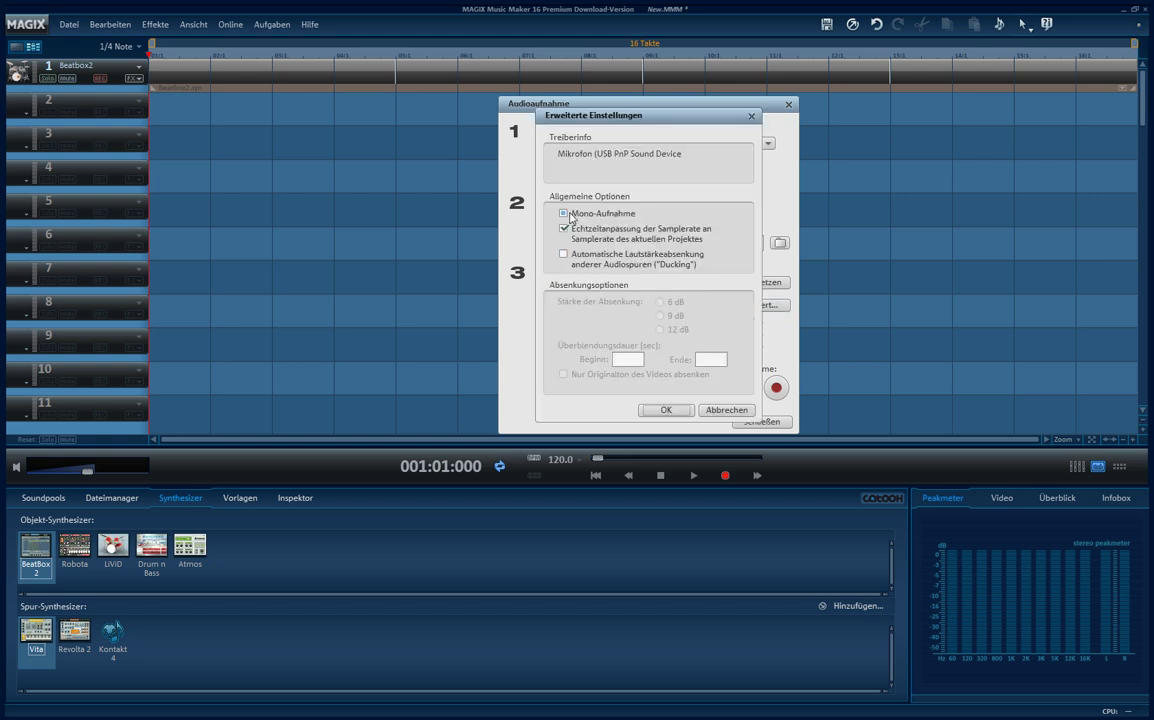
{"action": "left_click", "coordinate": [564, 214]}
{"action": "left_click", "coordinate": [564, 255]}
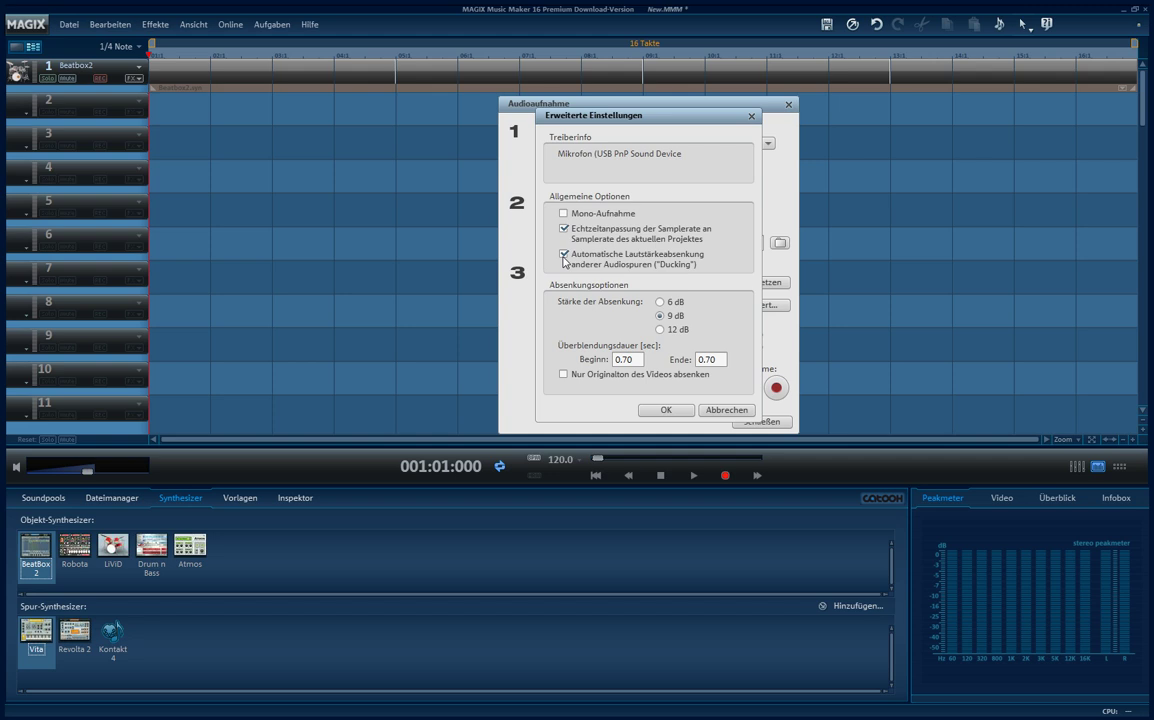
{"action": "left_click", "coordinate": [564, 256]}
{"action": "left_click", "coordinate": [564, 256]}
{"action": "left_click", "coordinate": [563, 254]}
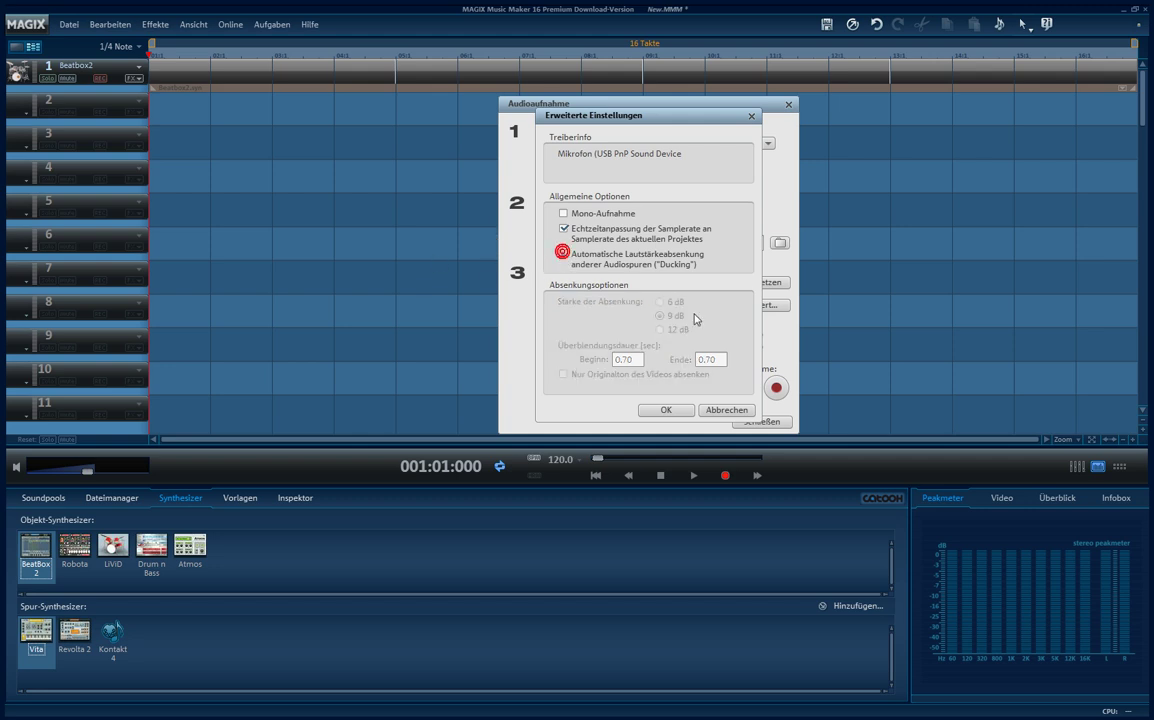
{"action": "left_click", "coordinate": [666, 410]}
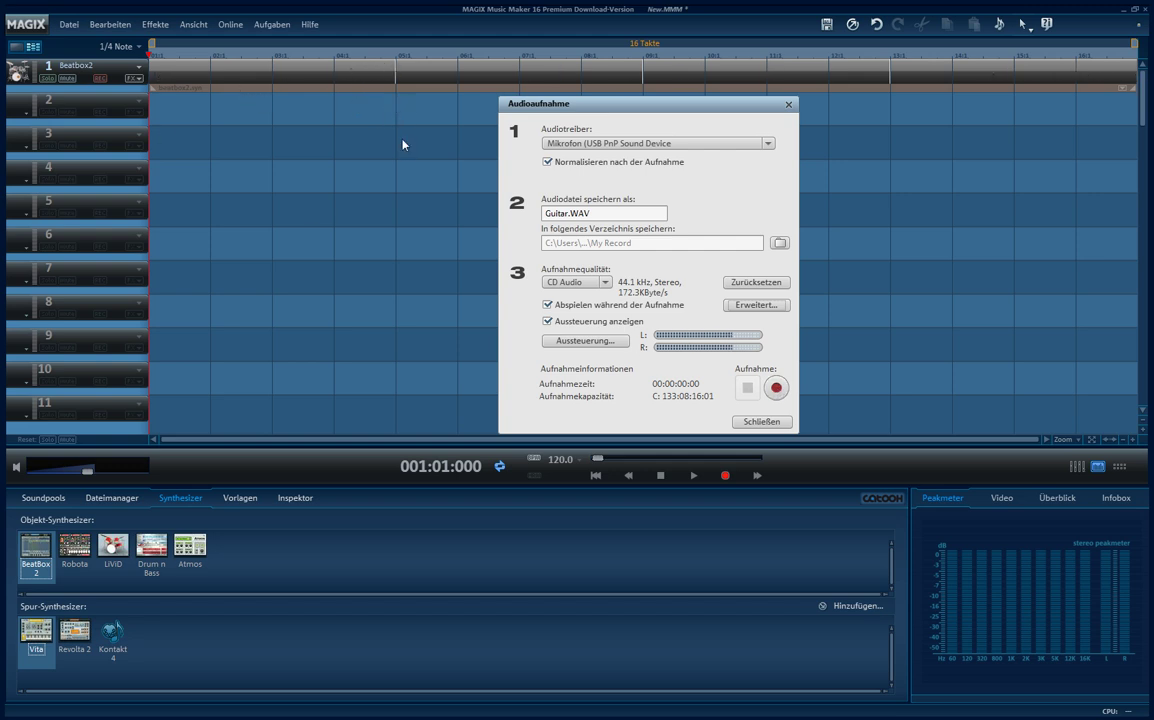
- Record the guitar over the beat, accept the take for the project and play back the arrangement
{"action": "left_click", "coordinate": [776, 388]}
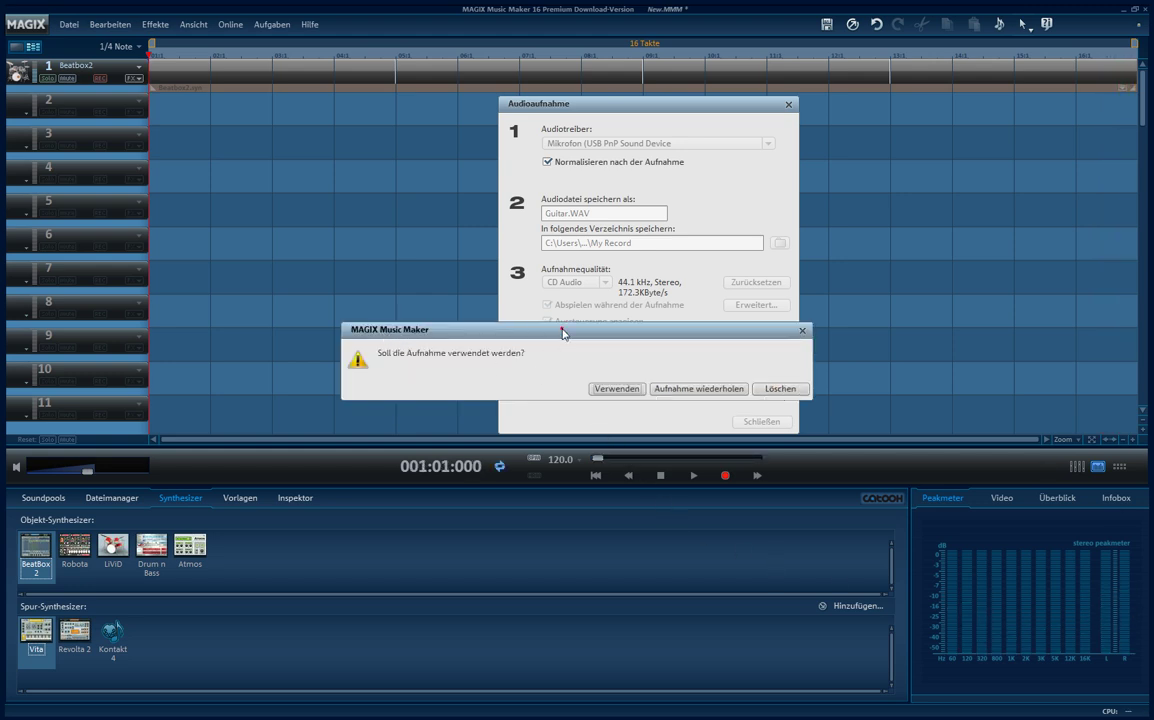
{"action": "left_click_drag", "start_coordinate": [562, 332], "coordinate": [459, 168]}
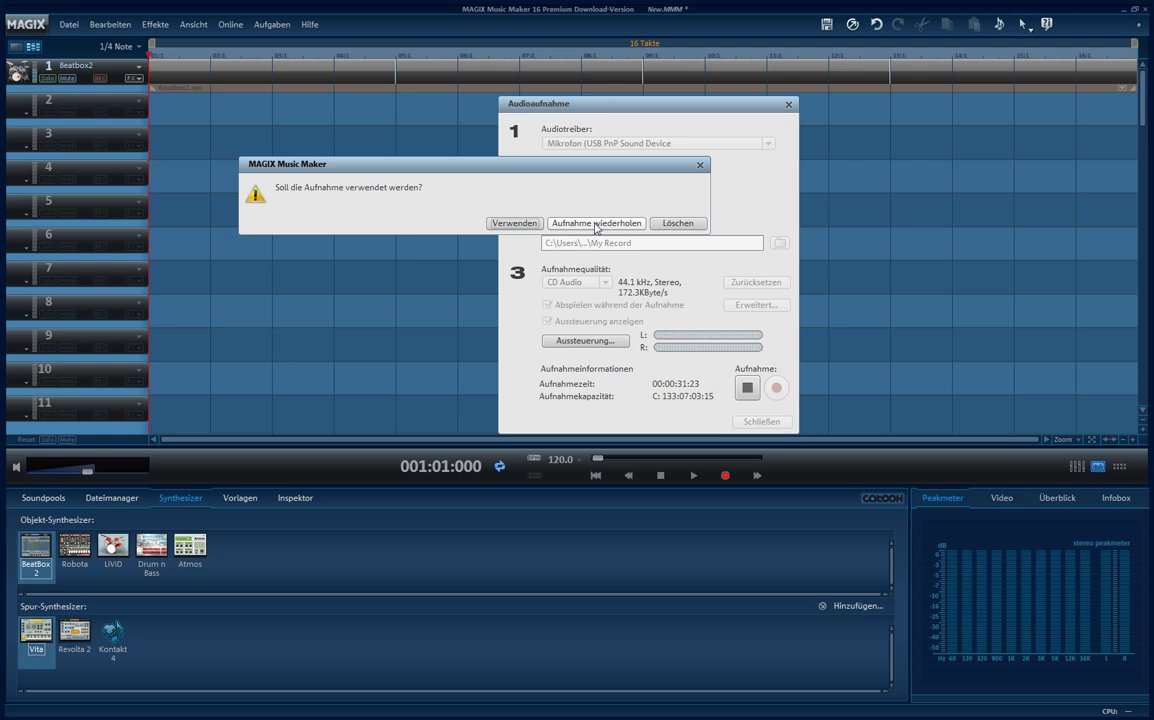
{"action": "left_click", "coordinate": [514, 224]}
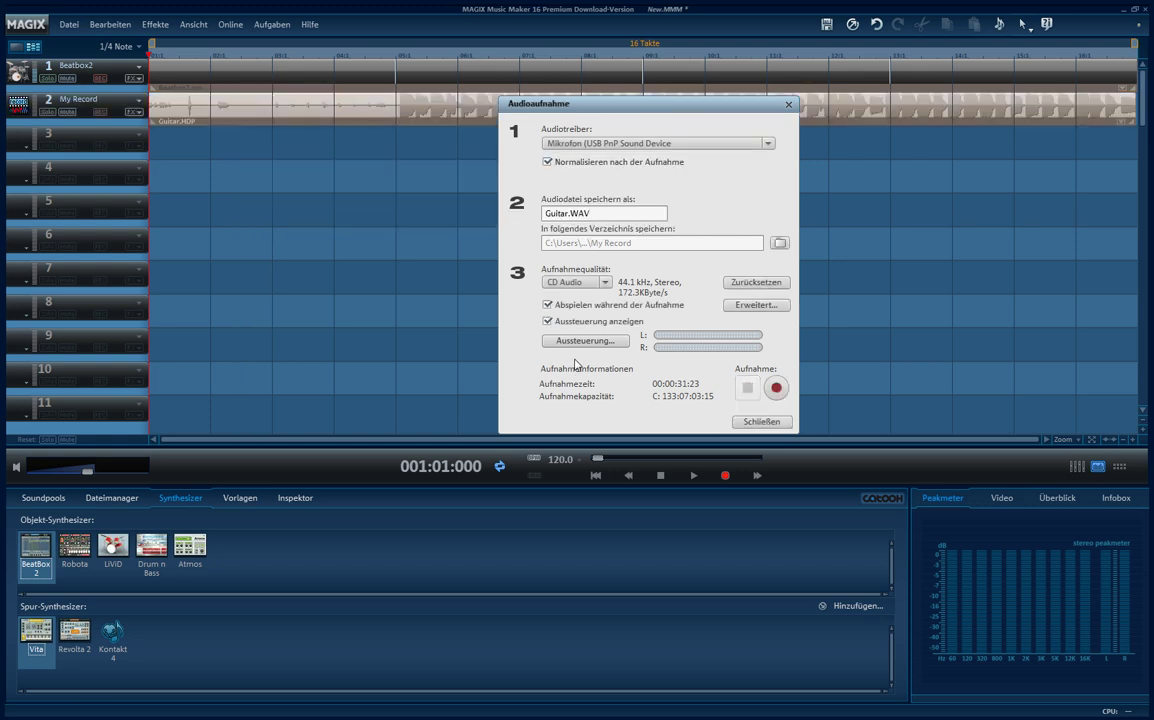
{"action": "left_click", "coordinate": [768, 421]}
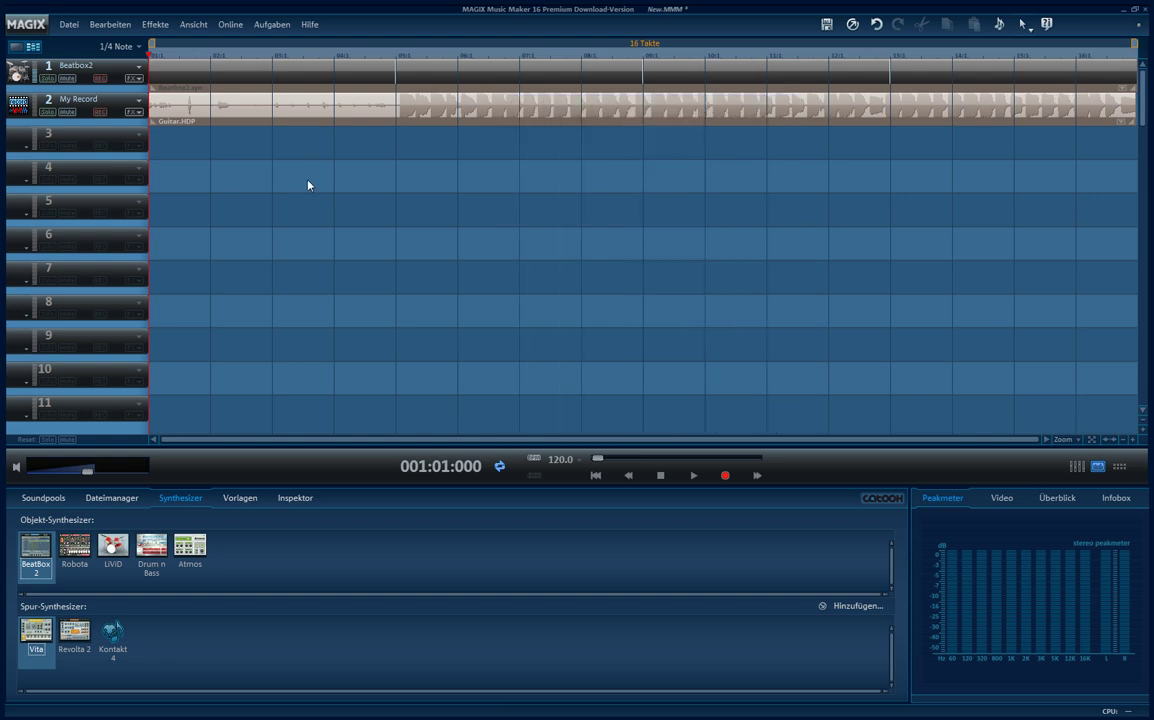
{"action": "left_click", "coordinate": [692, 477]}
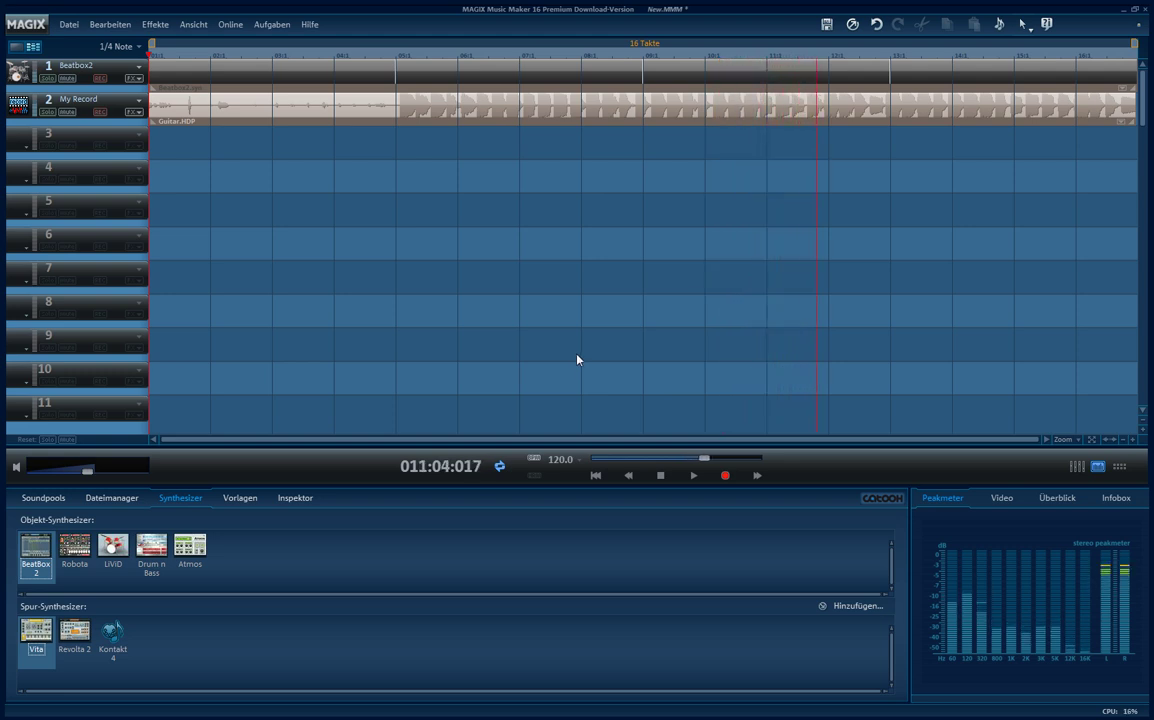
{"action": "left_click", "coordinate": [661, 476]}
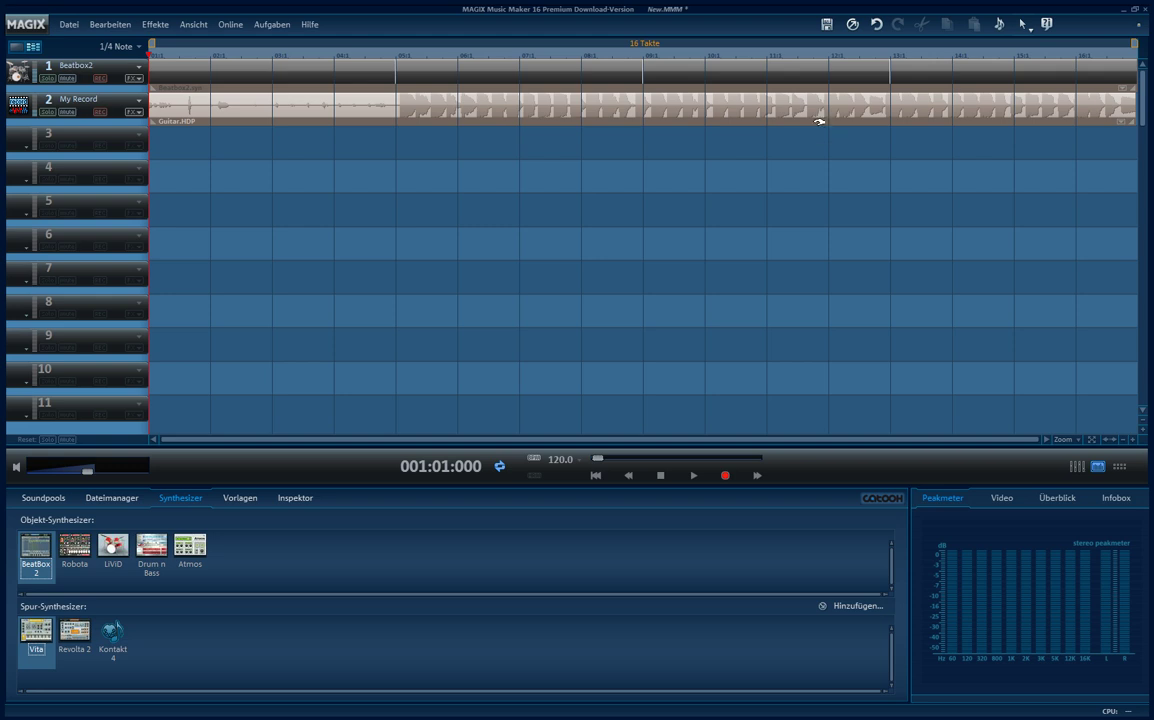
- Open the recorded guitar object from track 2 in the external MAGIX music editor and audition its beginning
{"action": "left_click", "coordinate": [441, 96]}
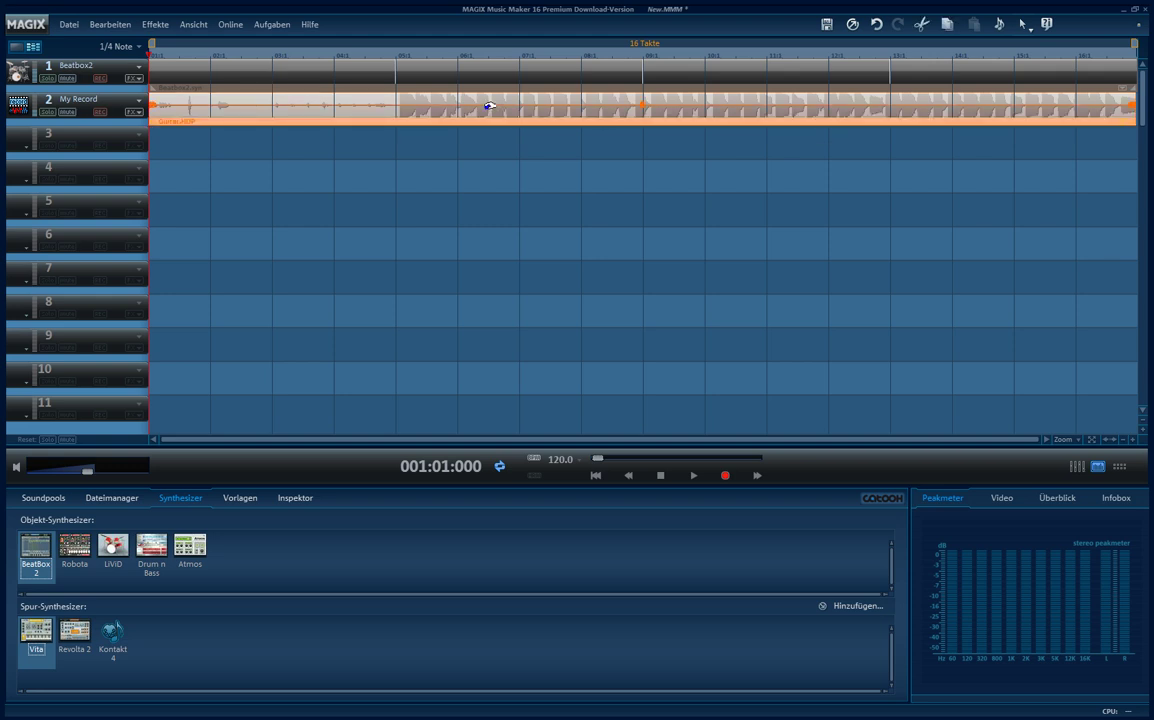
{"action": "right_click", "coordinate": [489, 112]}
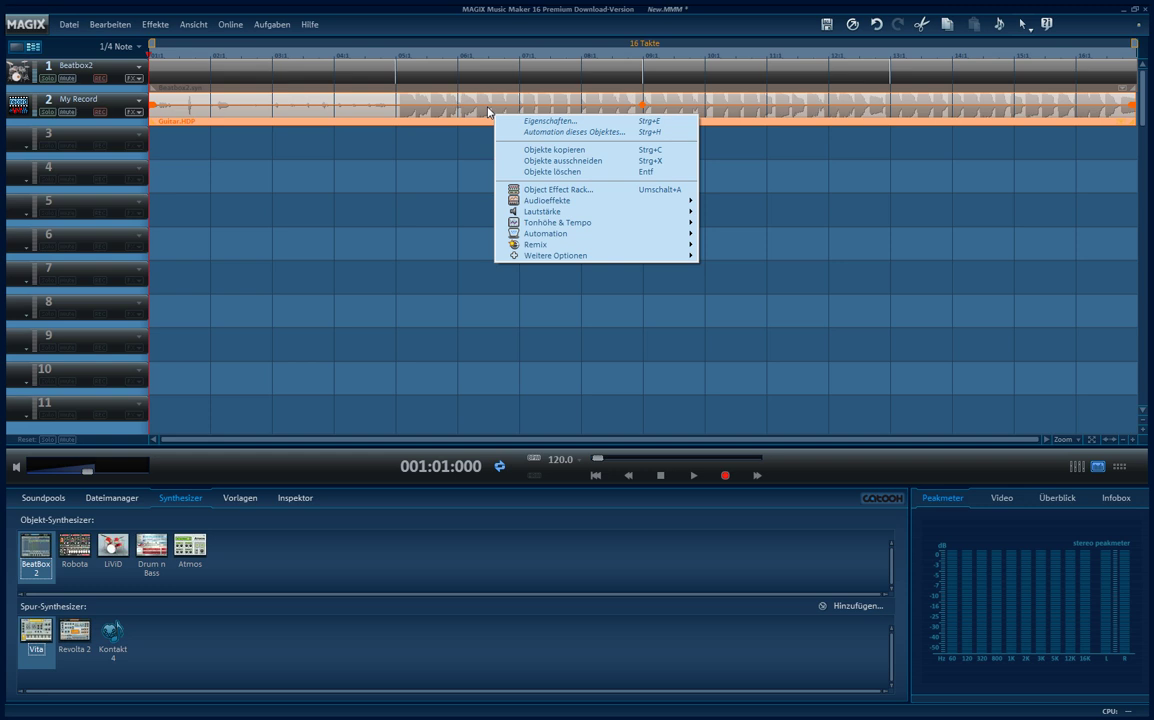
{"action": "mouse_move", "coordinate": [591, 258]}
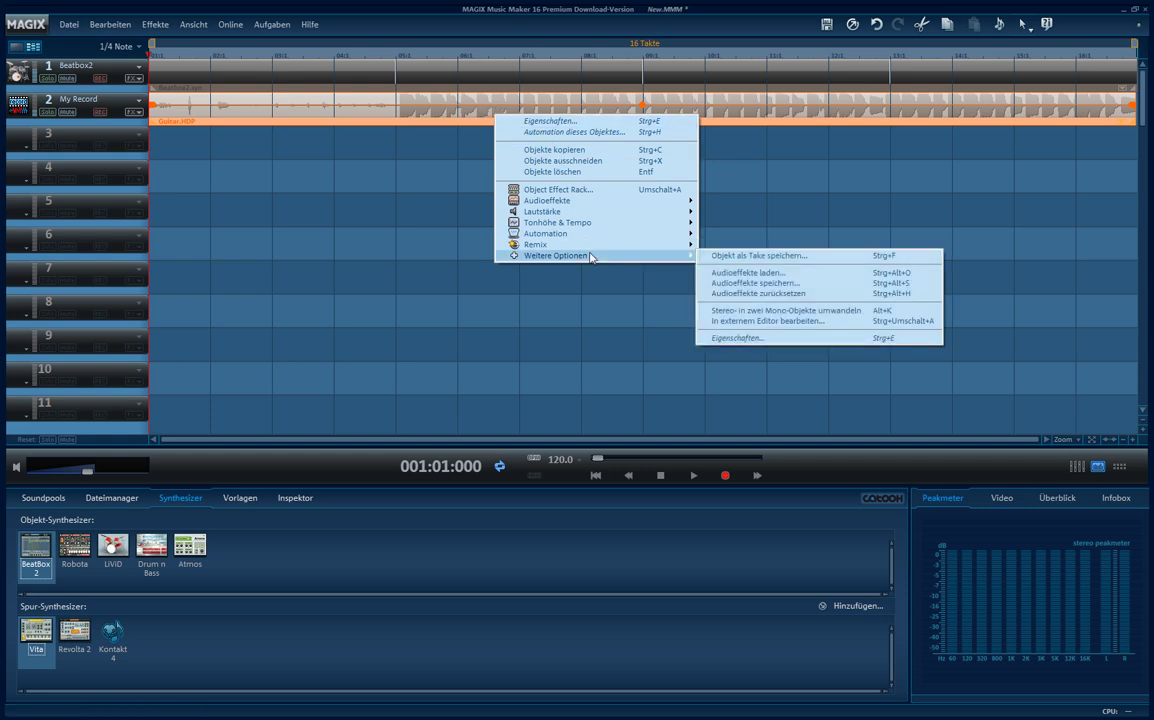
{"action": "left_click", "coordinate": [774, 321]}
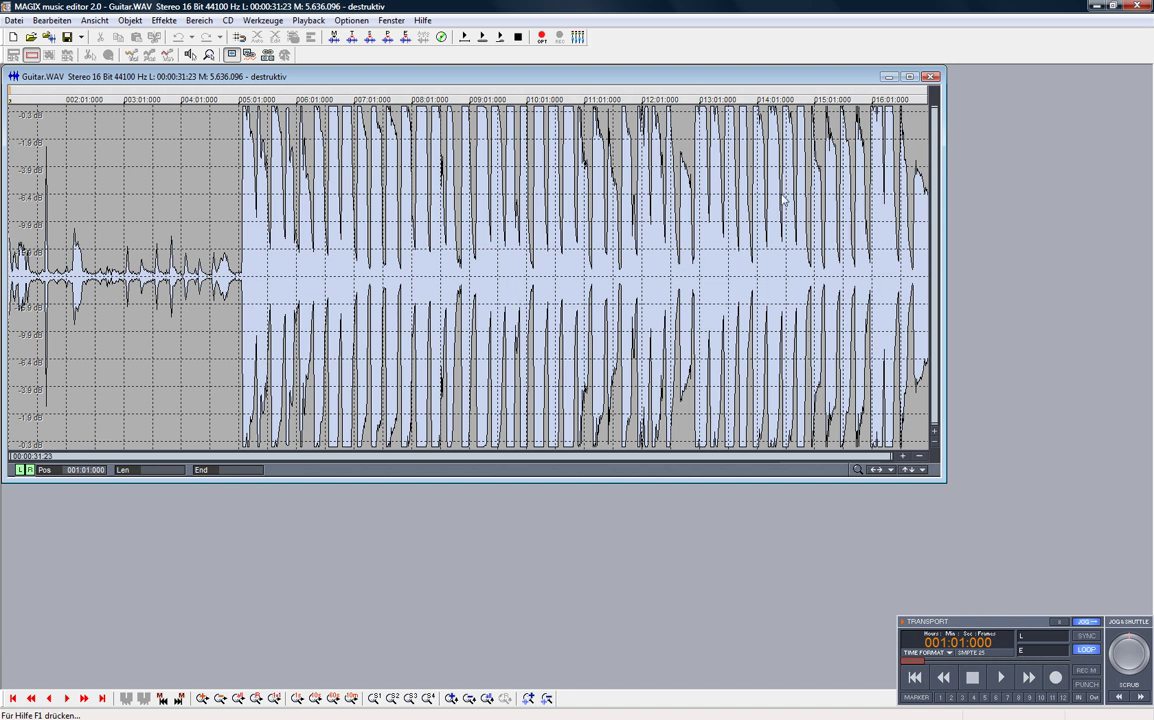
{"action": "left_click", "coordinate": [1001, 677]}
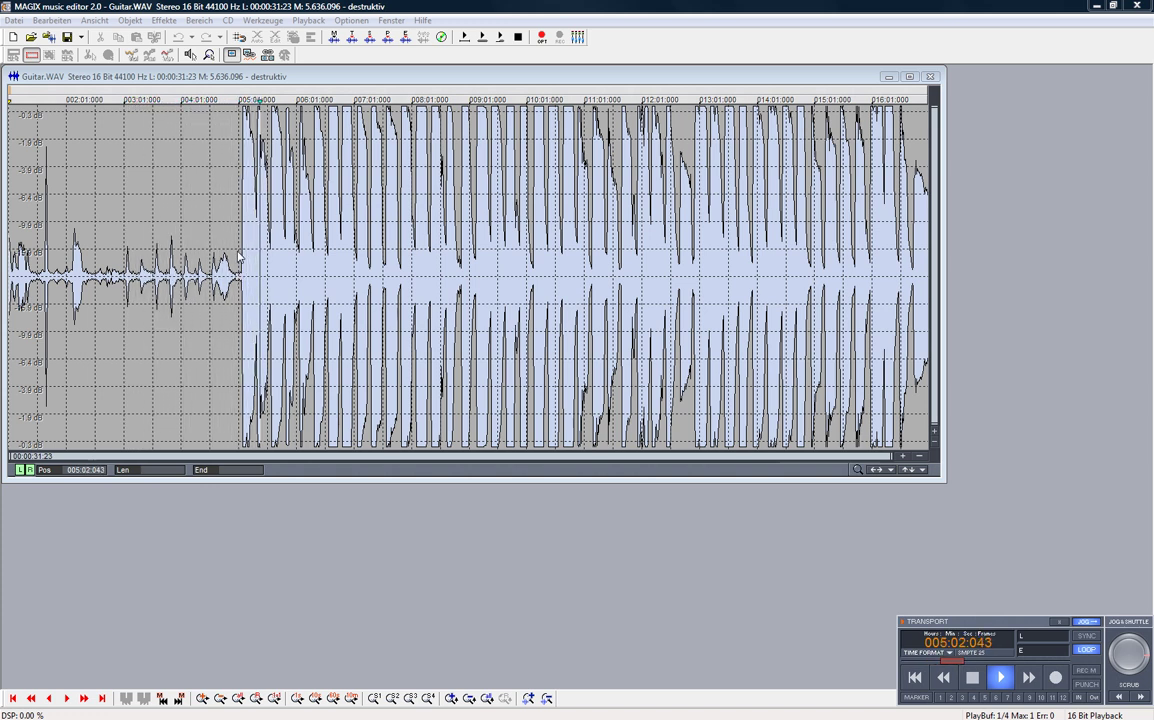
{"action": "left_click", "coordinate": [977, 678]}
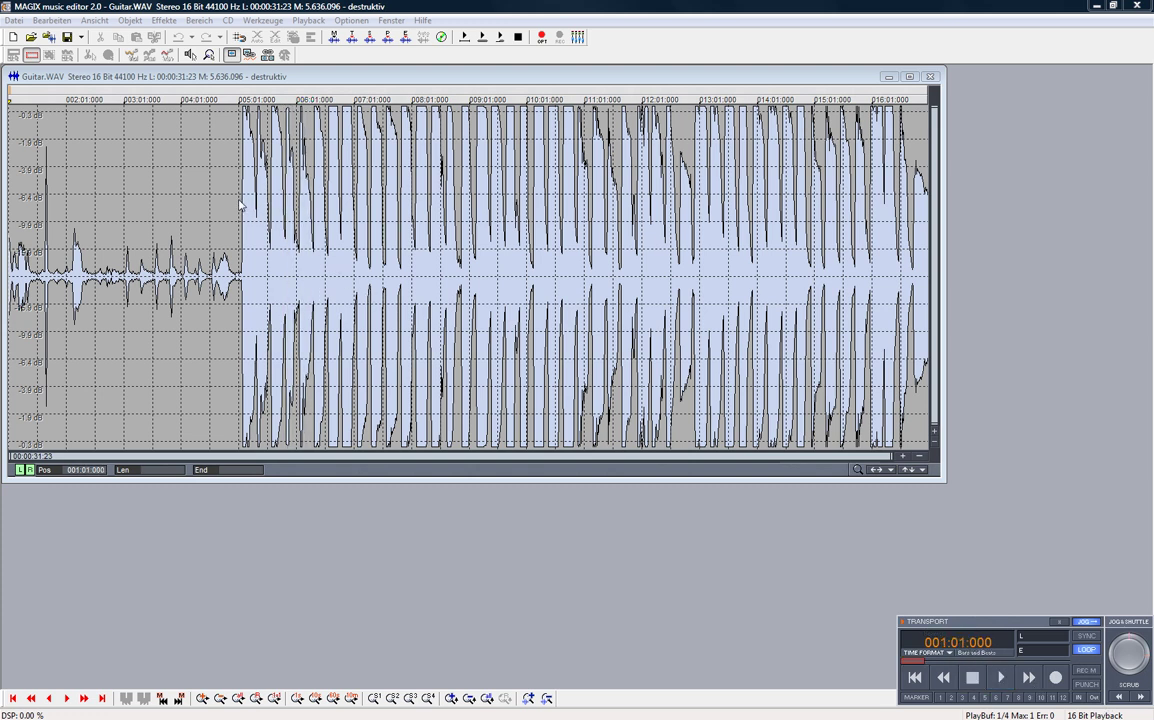
- Delete the unwanted lead-in of the guitar waveform, from the start to 004:04:094
{"action": "left_click_drag", "start_coordinate": [240, 205], "coordinate": [10, 260]}
{"action": "left_click", "coordinate": [51, 20]}
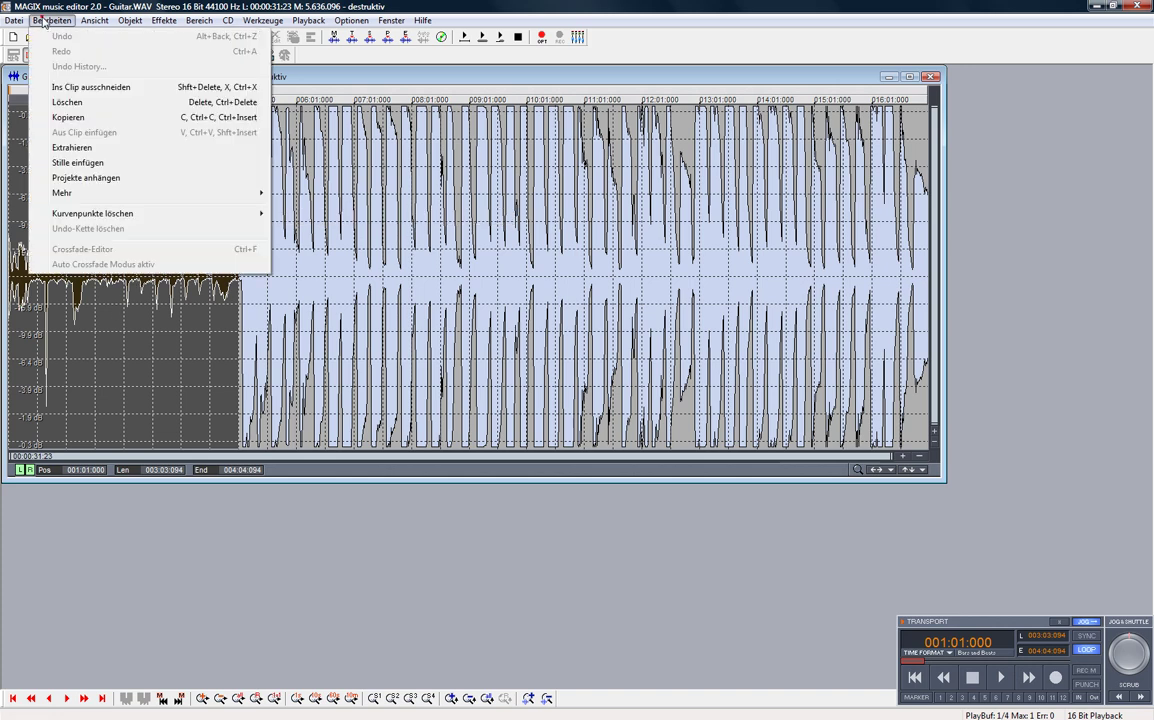
{"action": "left_click", "coordinate": [67, 102]}
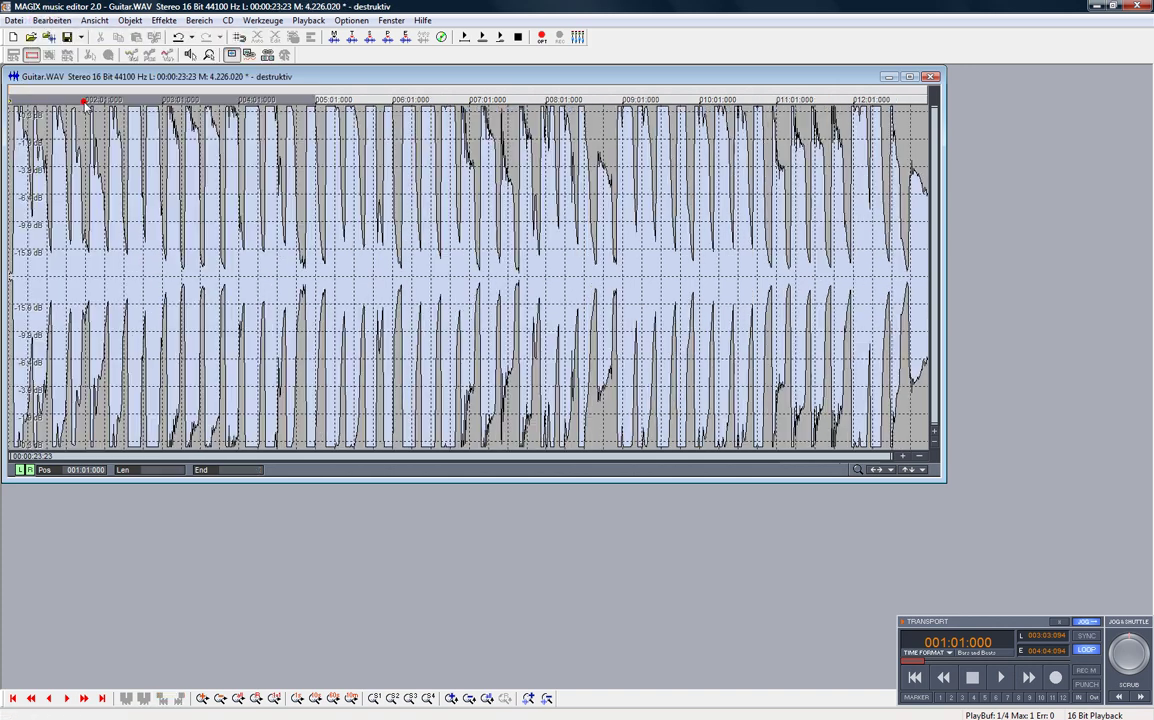
- Save the trimmed Guitar.WAV and return to Music Maker to audition it with the beat
{"action": "left_click", "coordinate": [14, 20]}
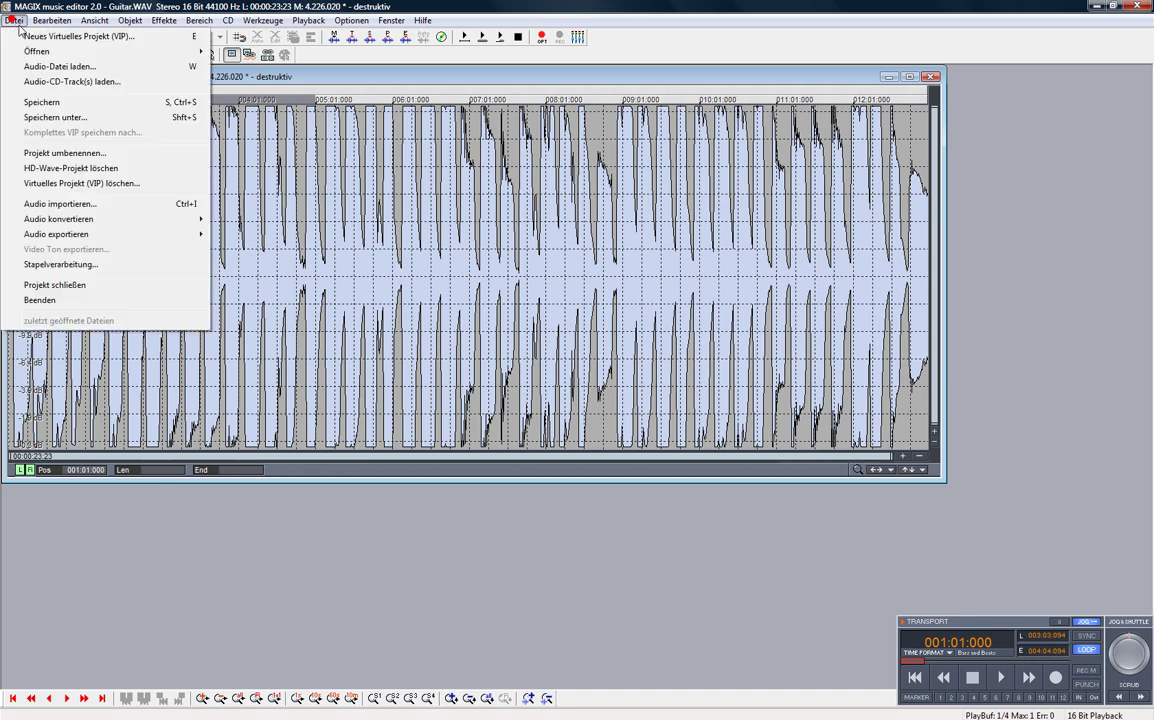
{"action": "left_click", "coordinate": [45, 102]}
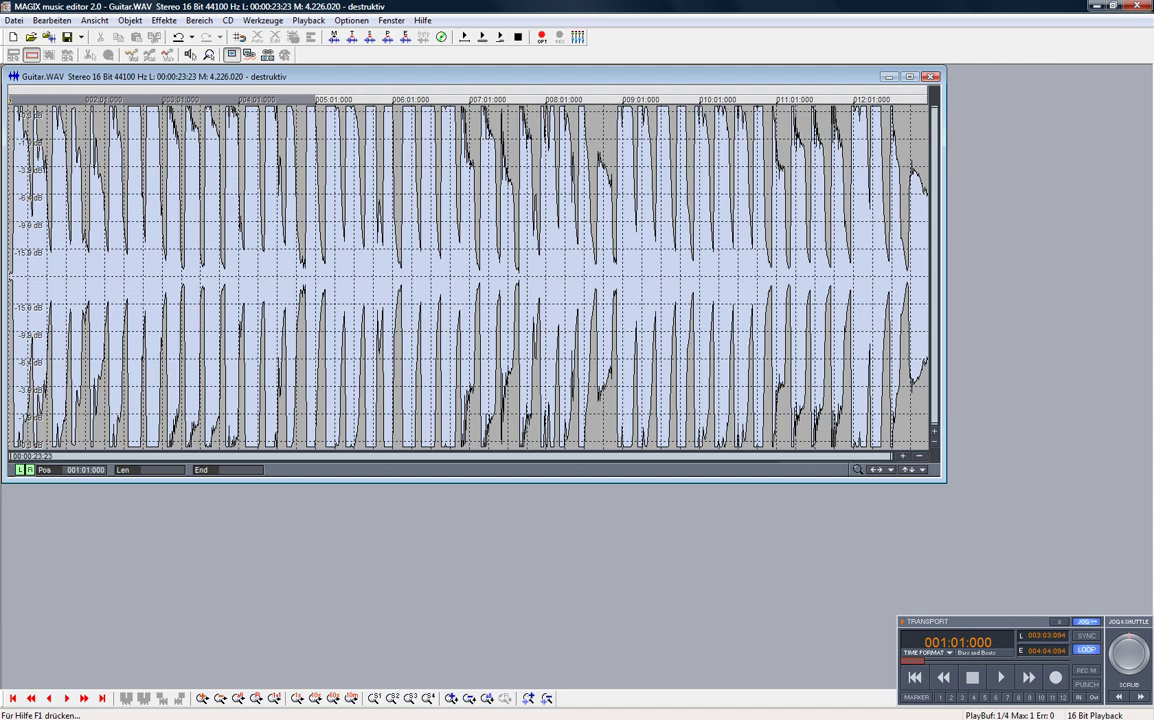
{"action": "left_click", "coordinate": [1137, 6]}
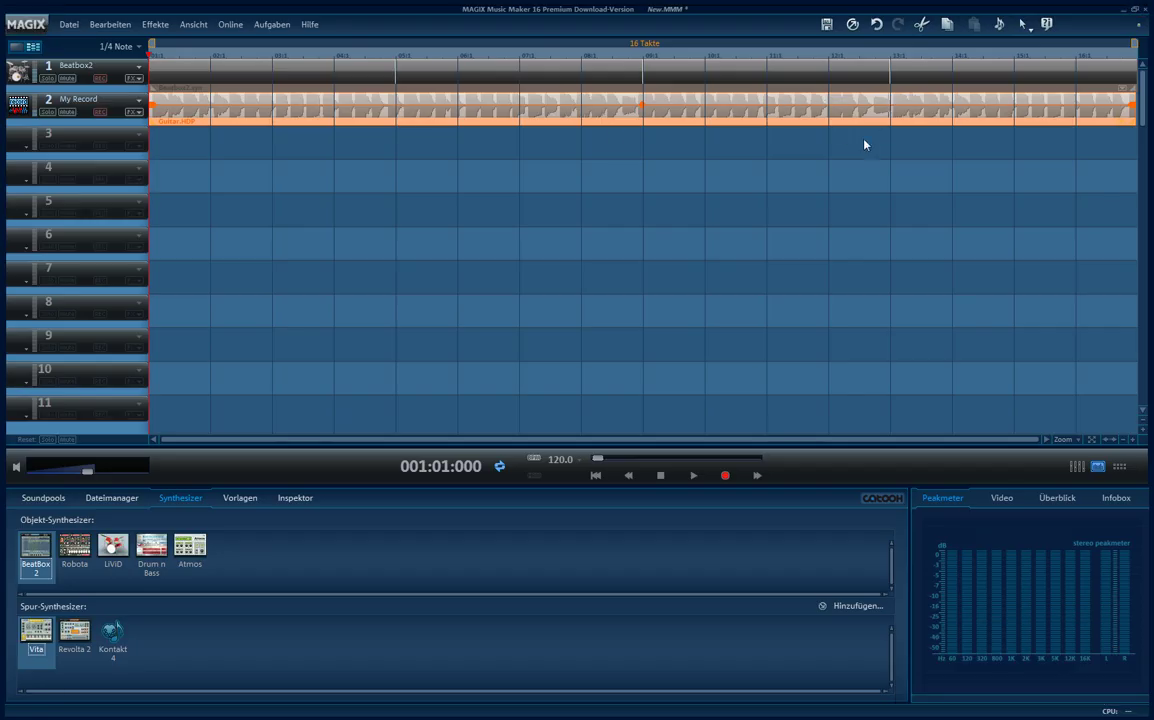
{"action": "left_click", "coordinate": [694, 476]}
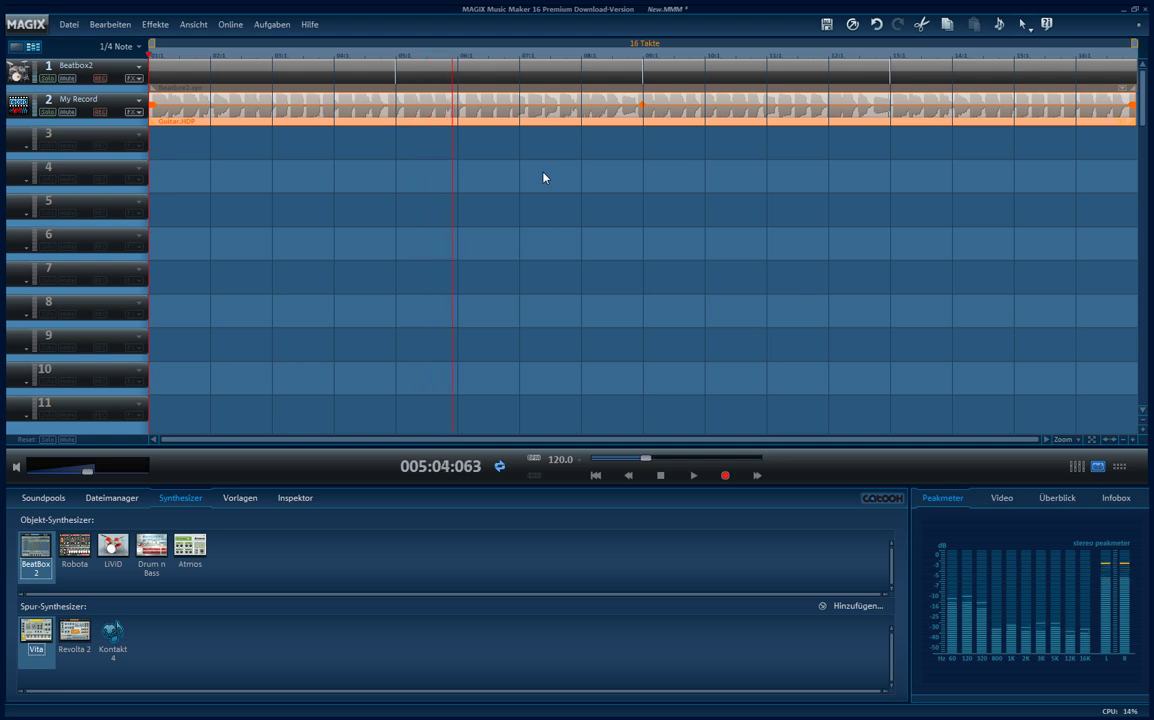
{"action": "left_click", "coordinate": [661, 476]}
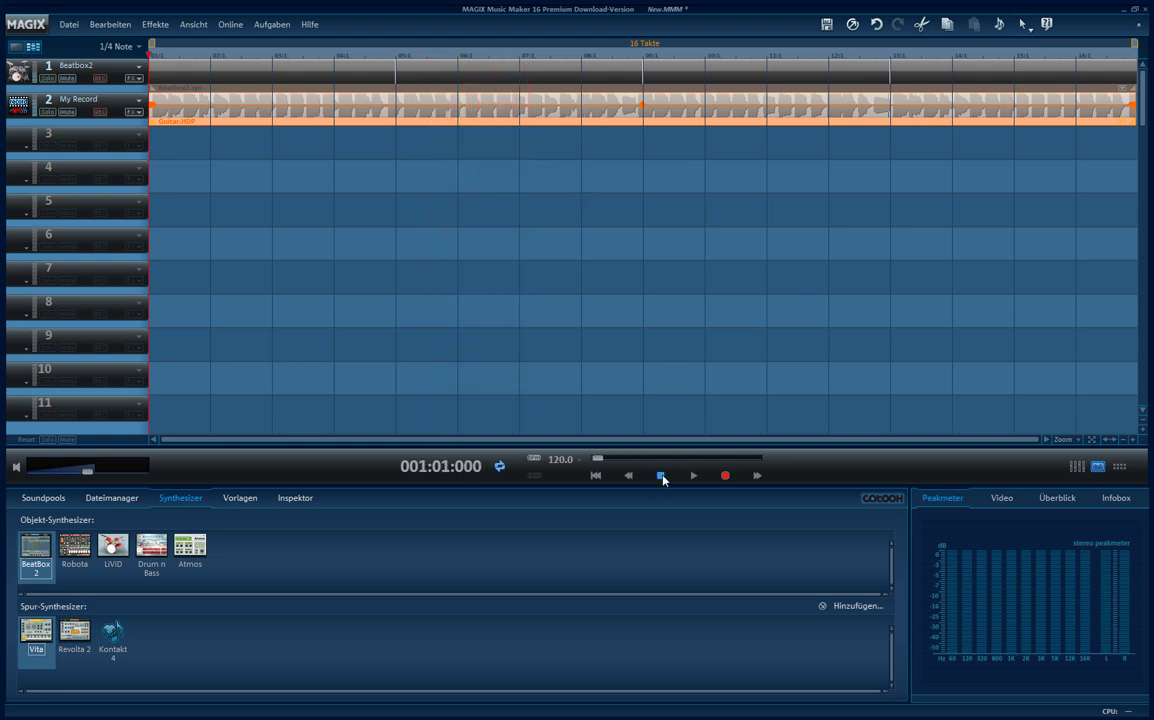